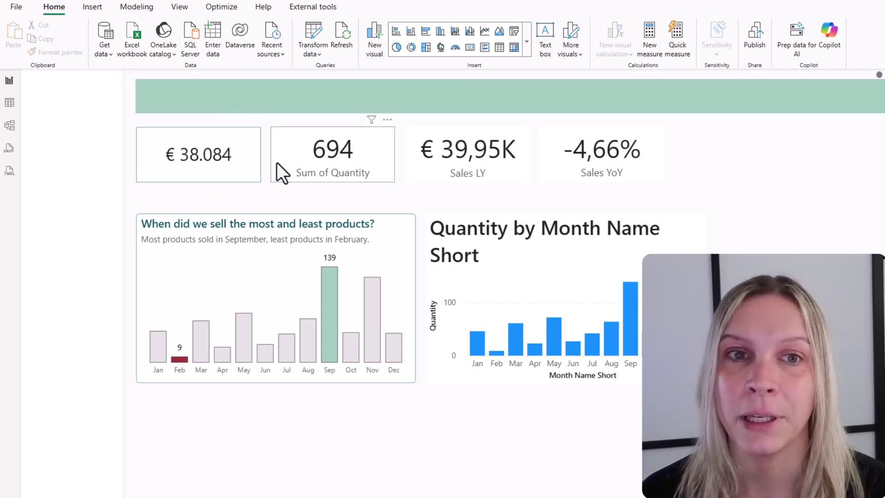
Paint the € 38.084 card's bordered, label-free style onto the 694 card.
left_click(180, 177)
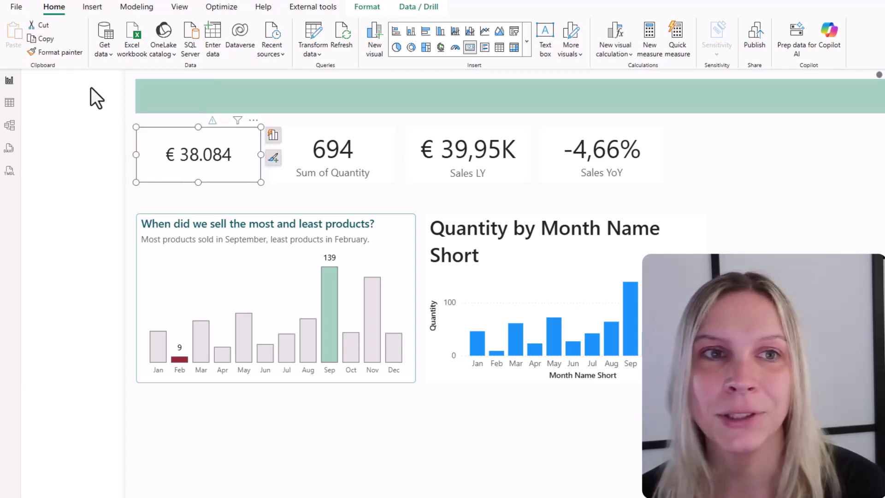
left_click(77, 55)
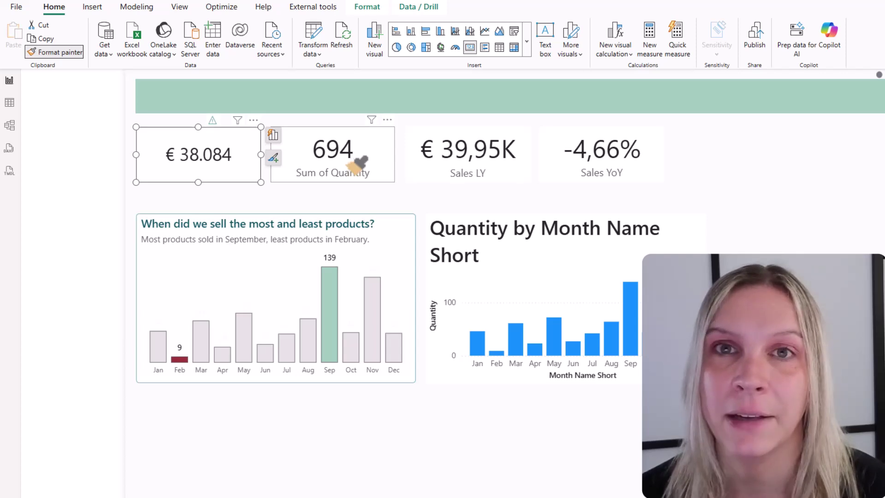
left_click(373, 152)
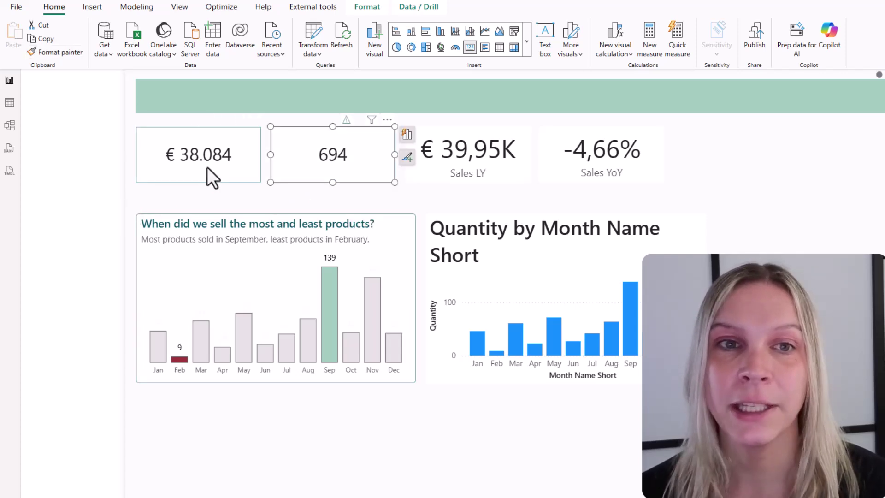
left_click(270, 181)
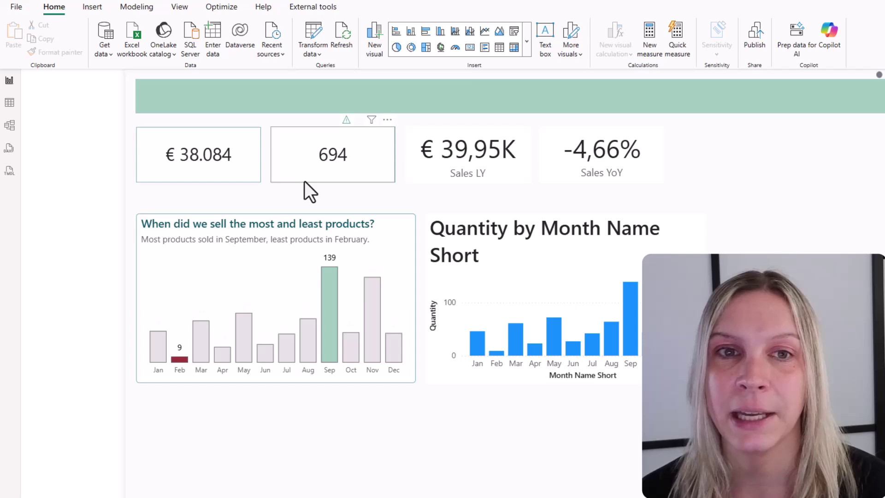
Undo the painted formatting so the 694 card gets its Sum of Quantity label back.
key("ctrl+z")
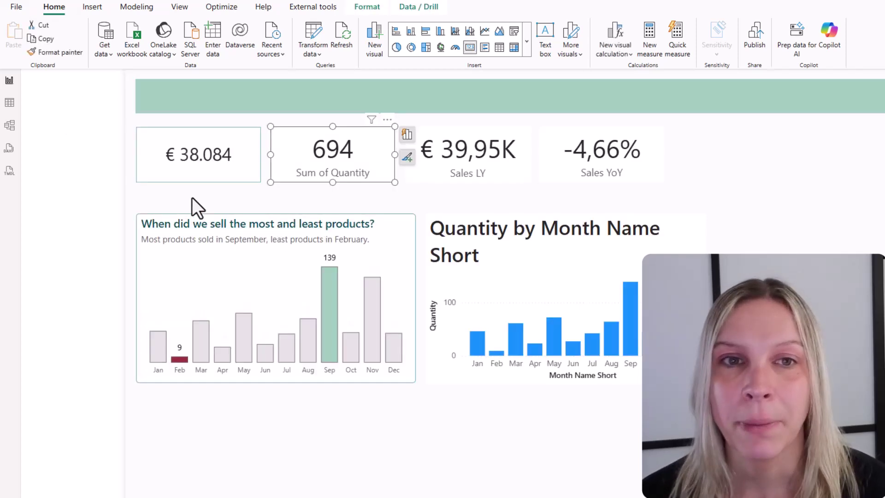
left_click(91, 206)
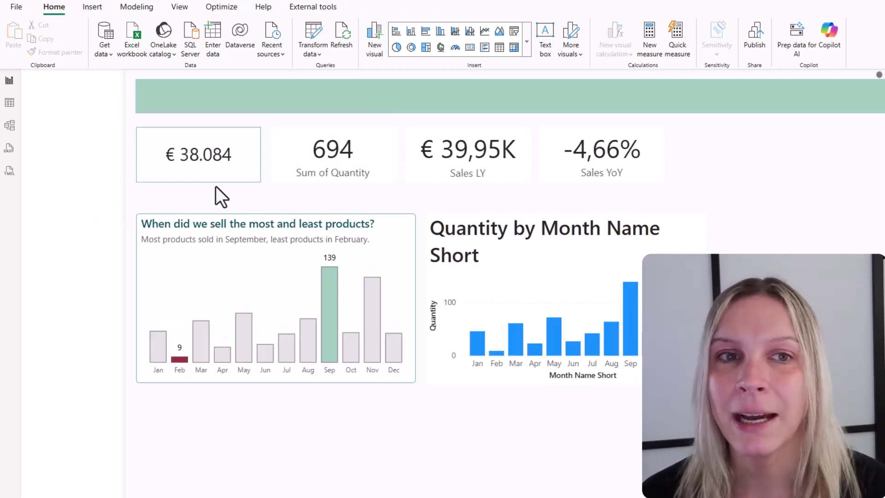
left_click(215, 174)
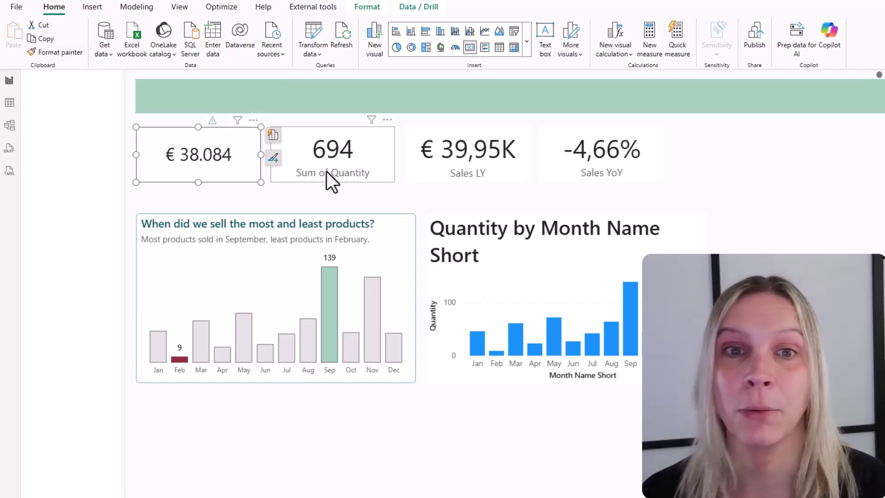
left_click(366, 187)
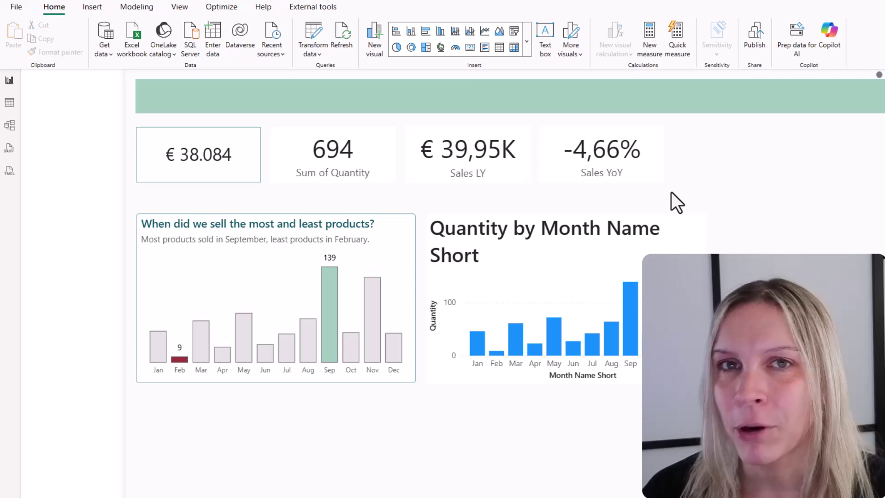
left_click(169, 176)
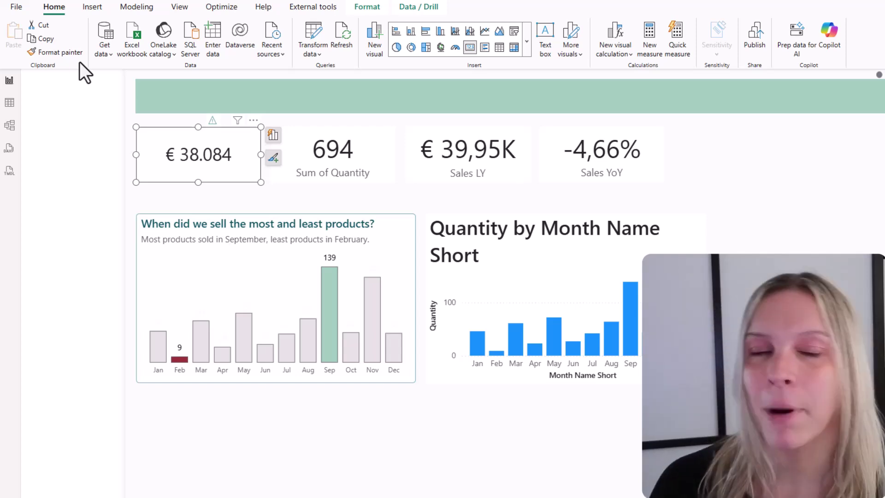
Group the 694, € 39,95K Sales LY and -4,66% Sales YoY cards into one group.
left_click_drag(681, 196, 351, 152)
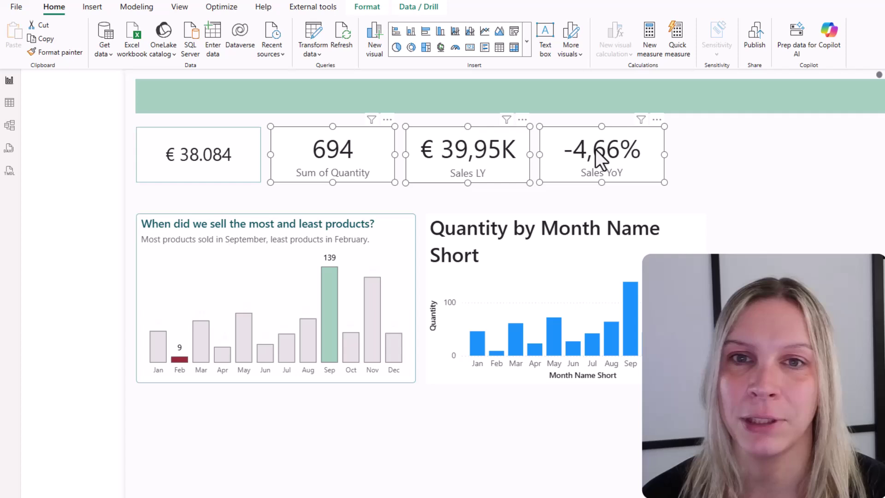
left_click_drag(677, 198, 265, 117)
left_click(570, 176)
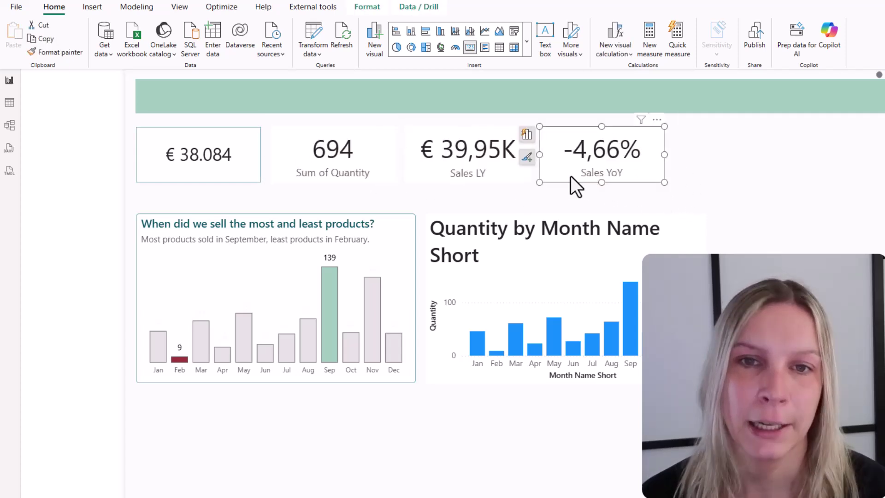
left_click(504, 162, "ctrl")
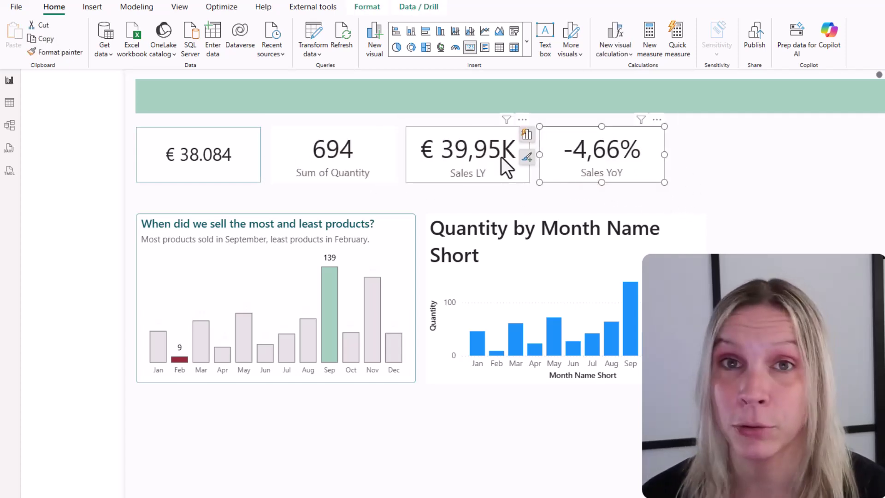
left_click(393, 161, "ctrl")
right_click(374, 168)
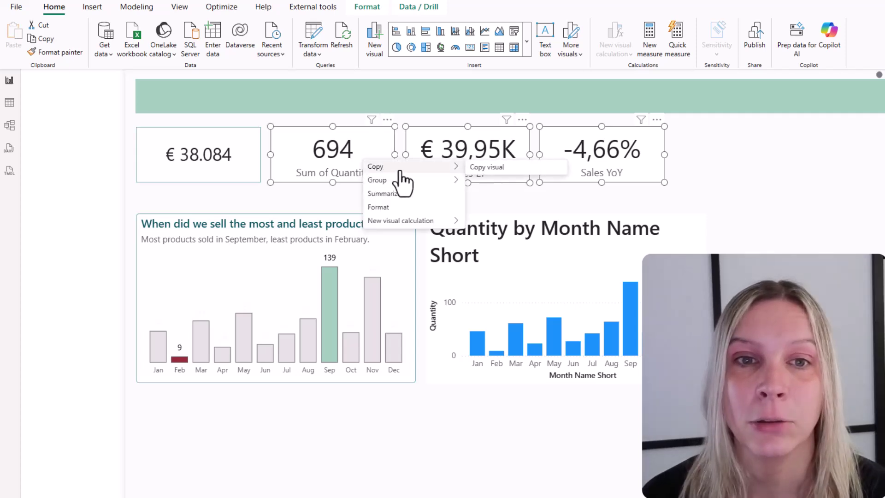
left_click(201, 172)
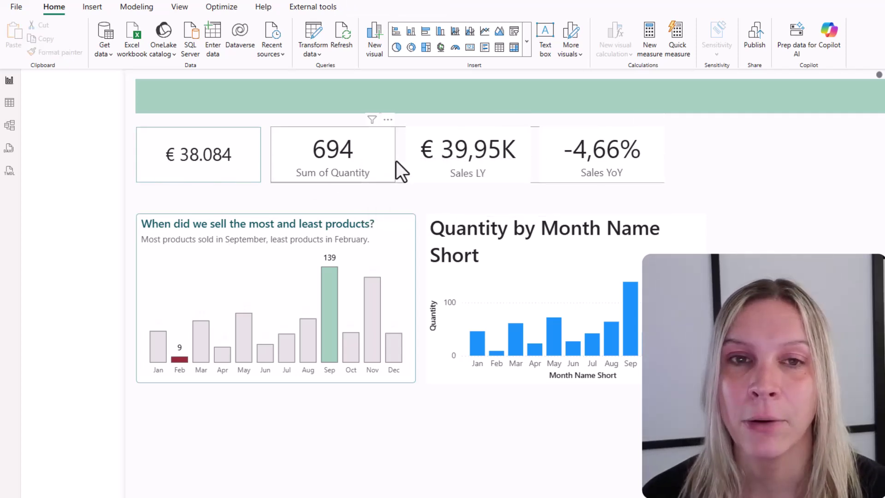
left_click(304, 162)
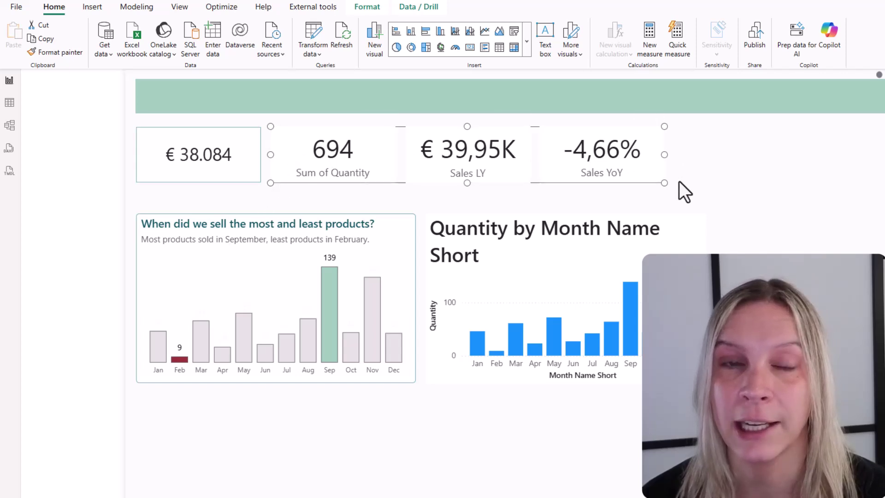
left_click(178, 161)
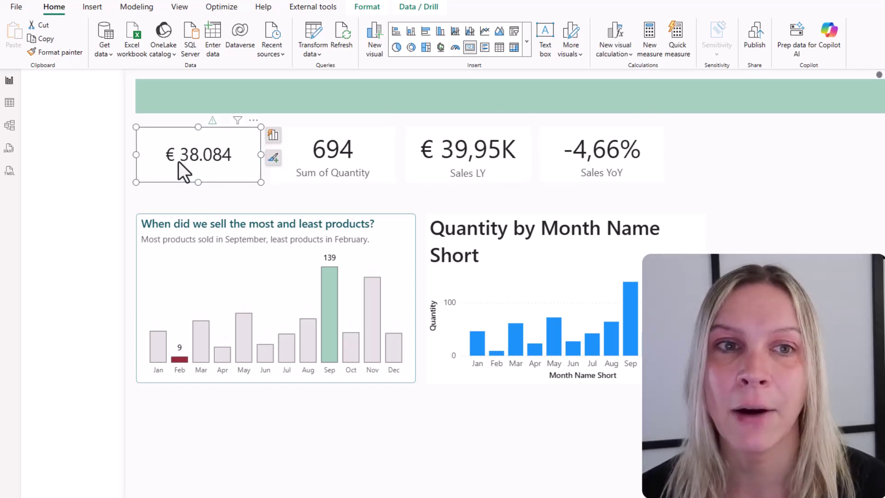
left_click(65, 52)
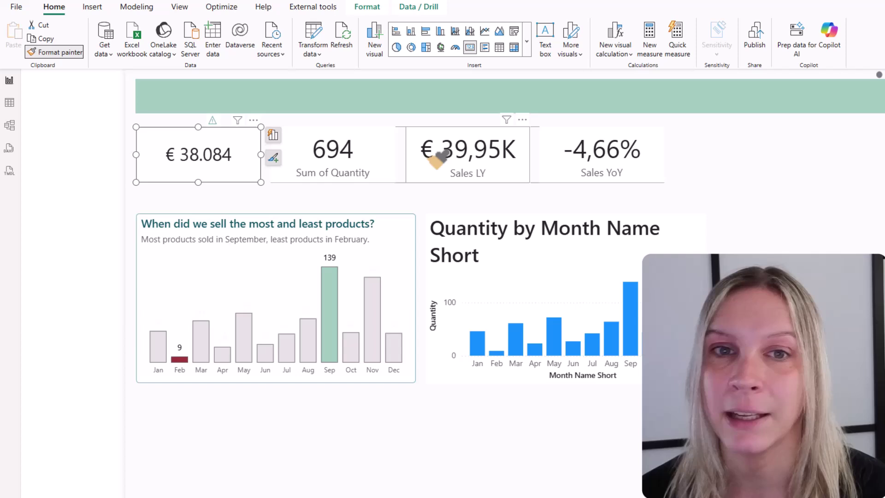
left_click(324, 177)
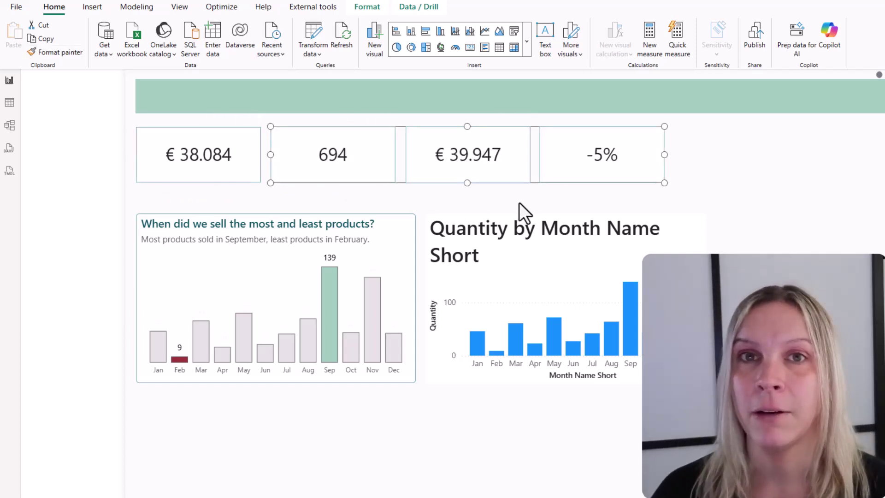
right_click(476, 150)
mouse_move(505, 157)
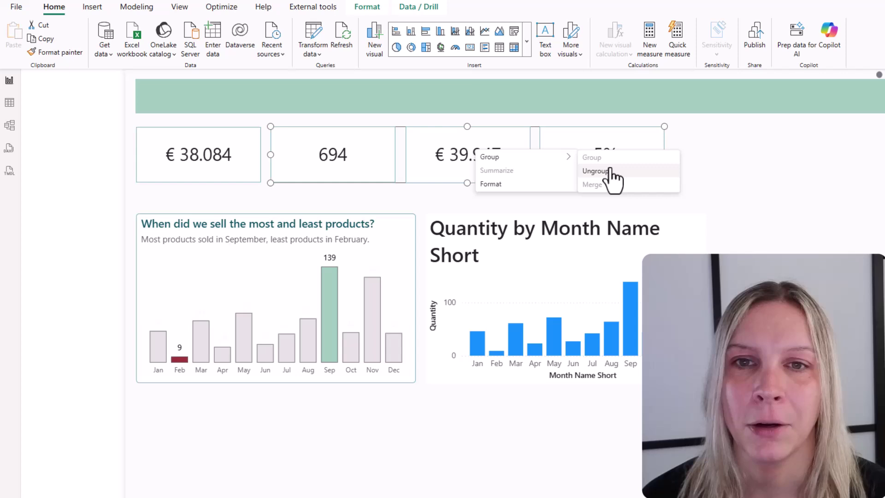
left_click(717, 173)
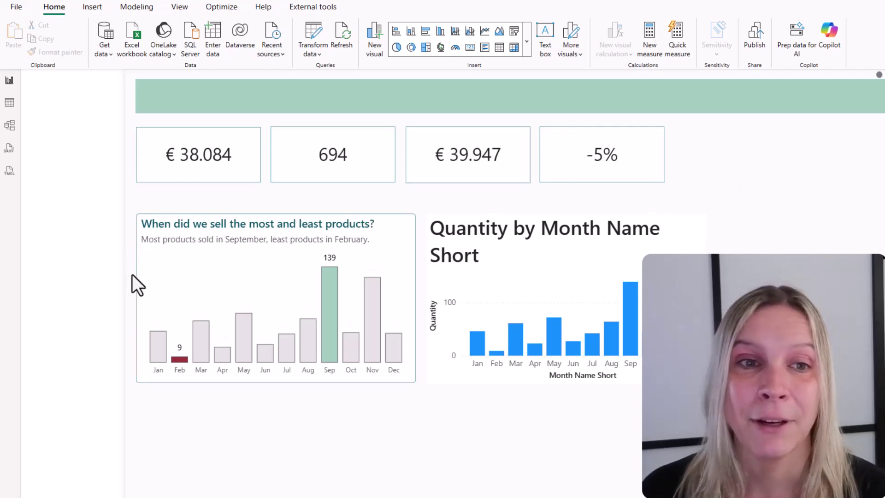
left_click(163, 252)
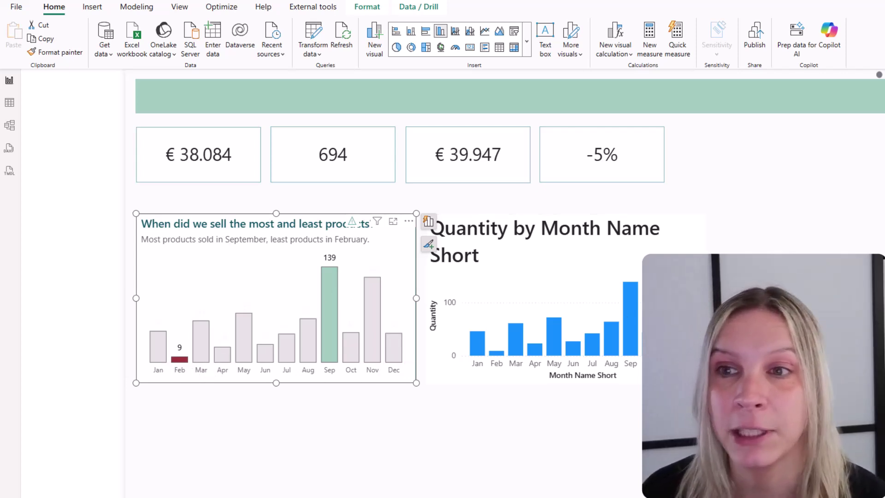
scroll(478, 282, "right", 2)
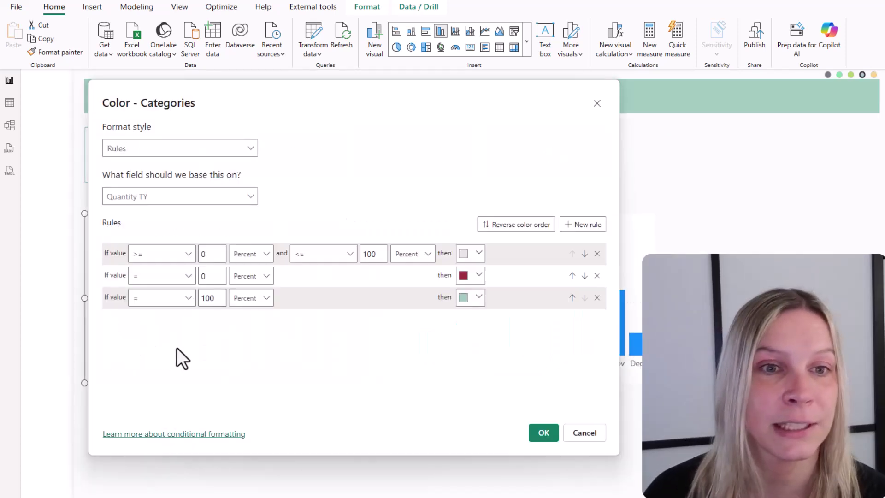
left_click(597, 104)
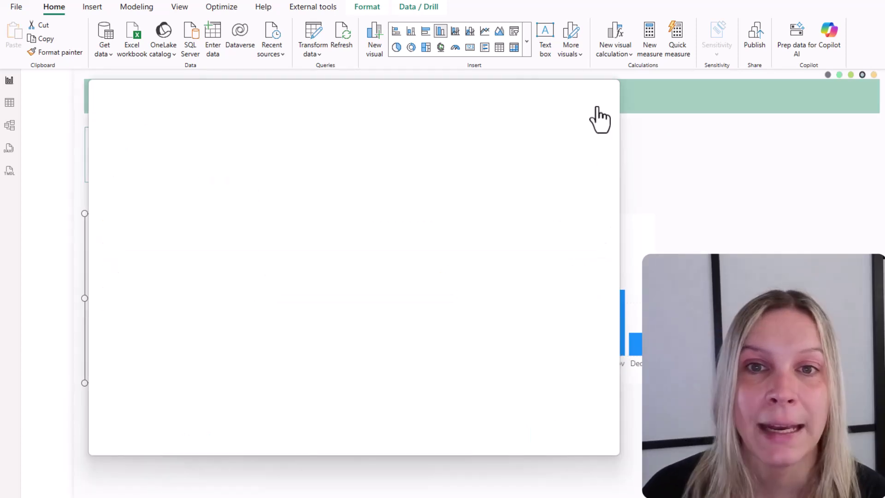
left_click(642, 242)
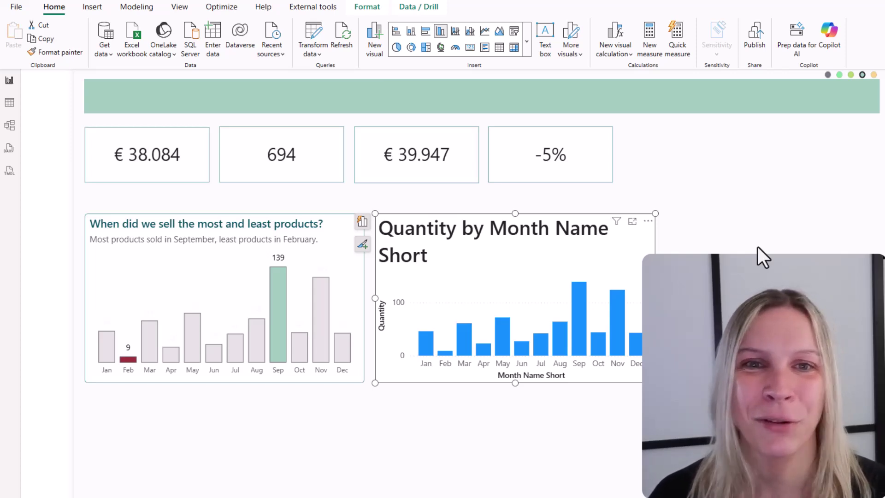
Paint the left chart's grey bars and red February and green September rules onto the Quantity chart.
left_click(346, 380)
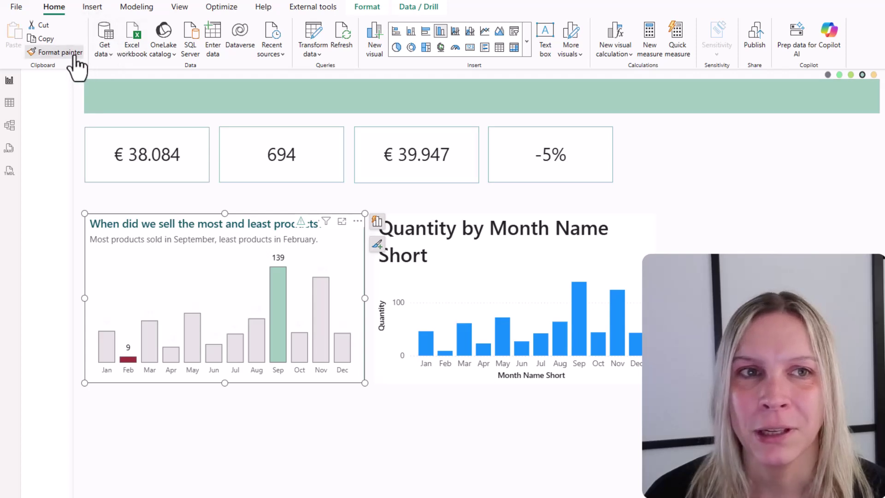
left_click(75, 55)
left_click(577, 266)
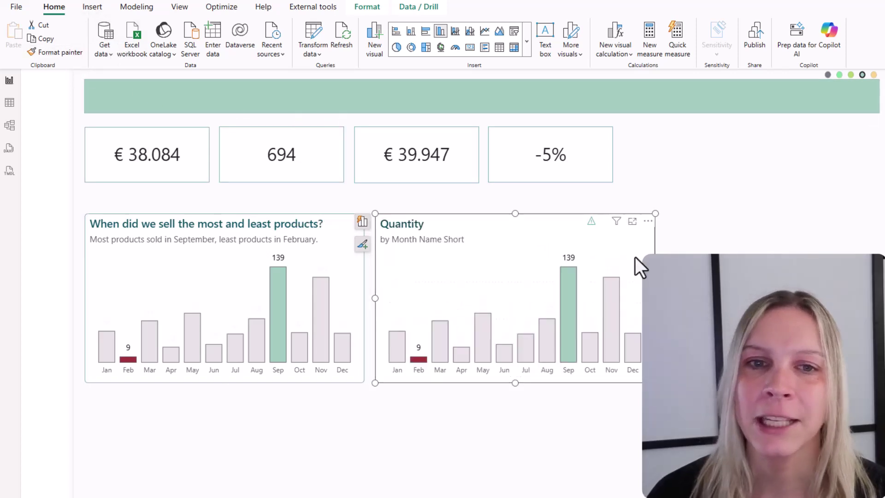
left_click(721, 261)
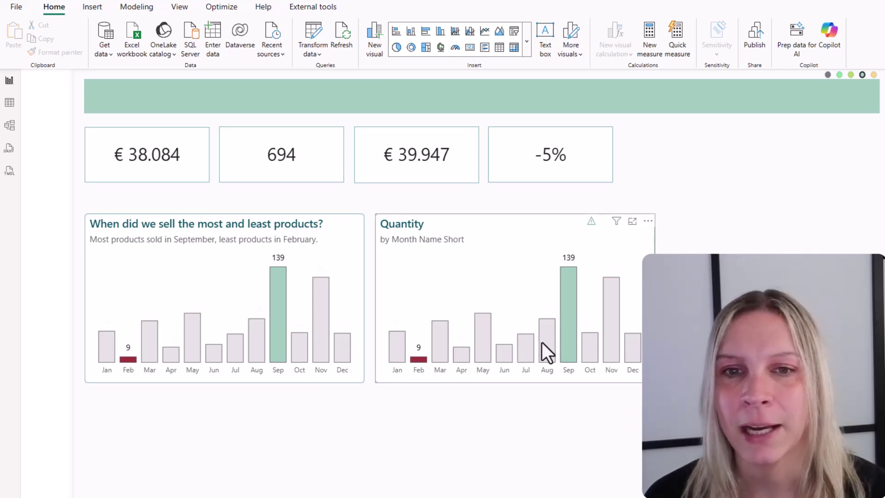
left_click(645, 281)
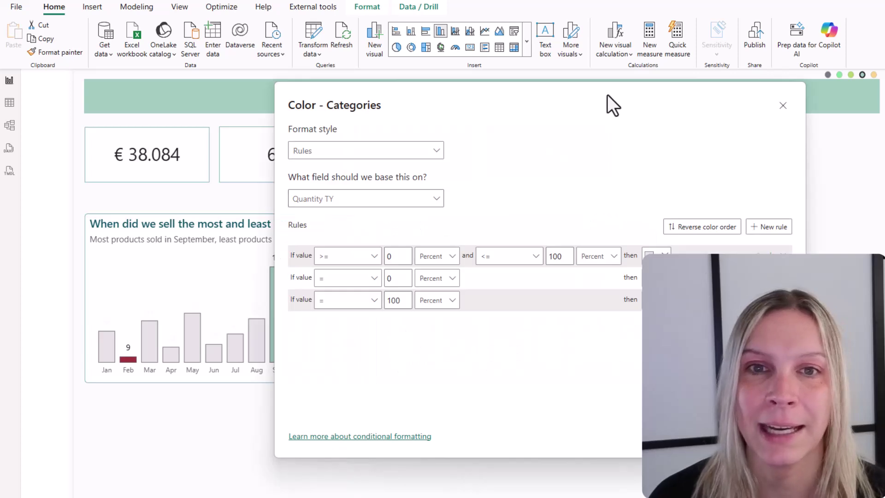
left_click_drag(607, 95, 320, 123)
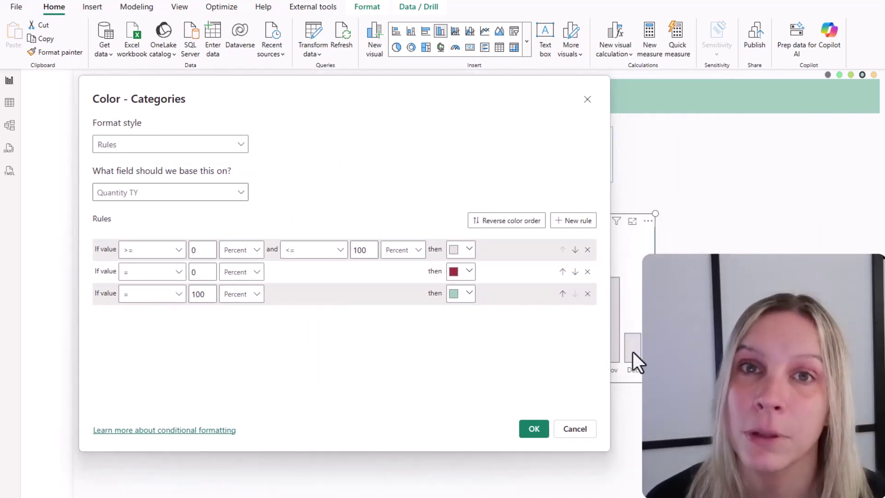
Close the Color - Categories colour rules window.
left_click(587, 100)
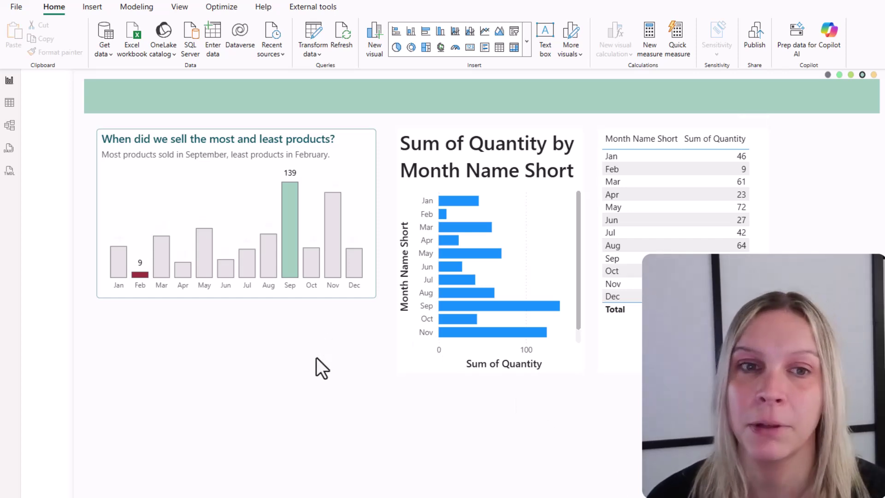
Paint the column chart's borders, title style and red/green highlighting onto the horizontal bar chart.
left_click(331, 294)
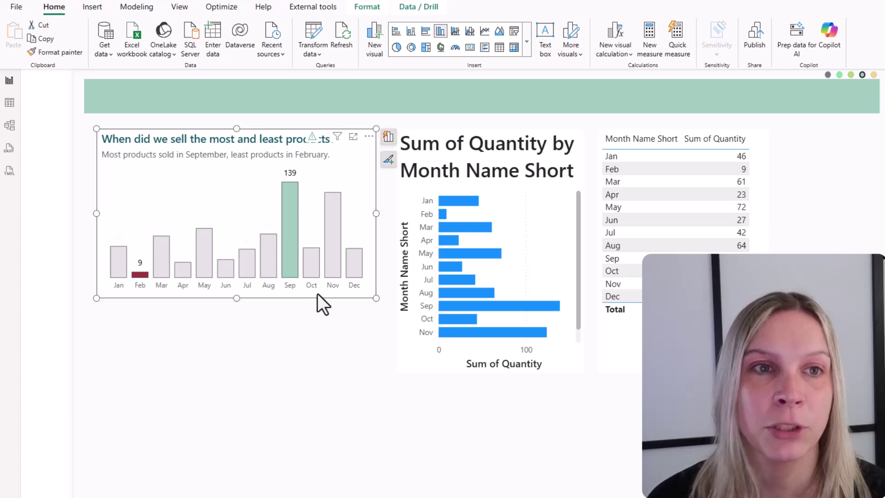
left_click(55, 52)
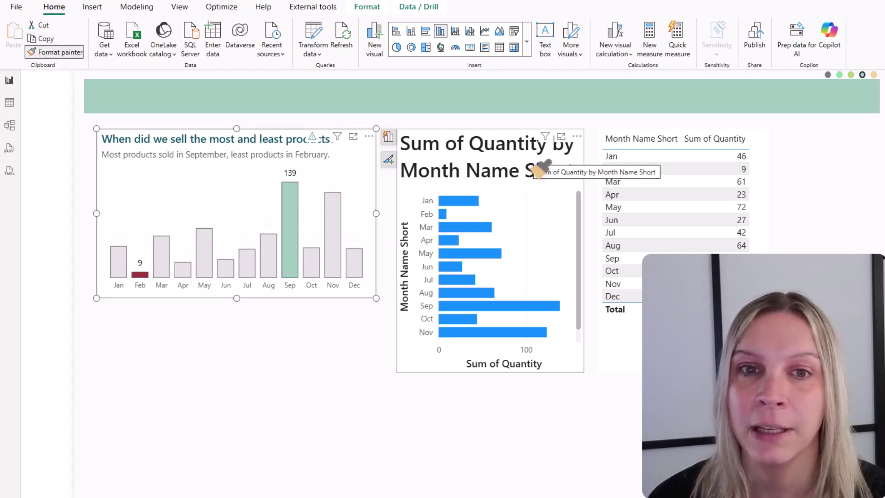
left_click(507, 203)
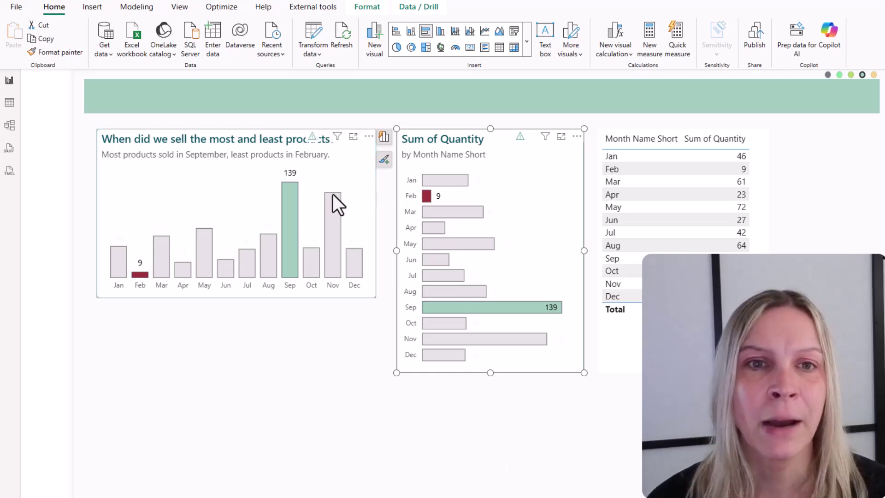
Paint the same column chart formatting onto the monthly quantity table.
left_click(335, 166)
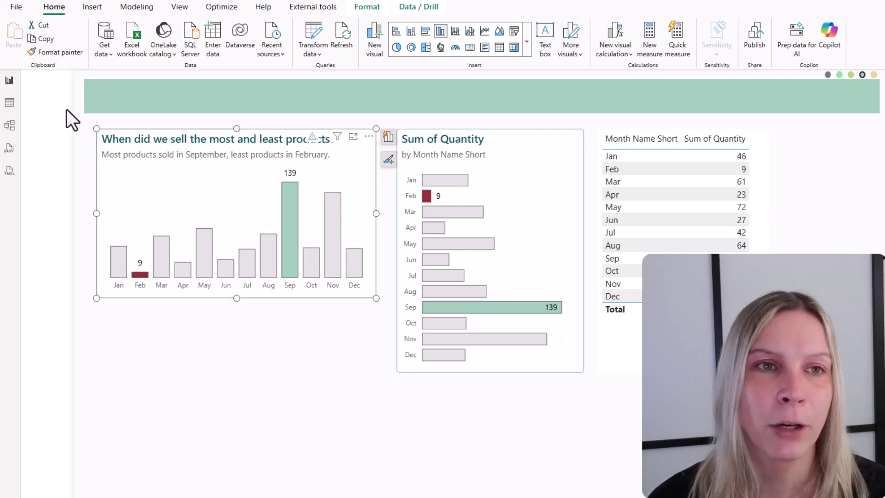
left_click(55, 52)
left_click(700, 367)
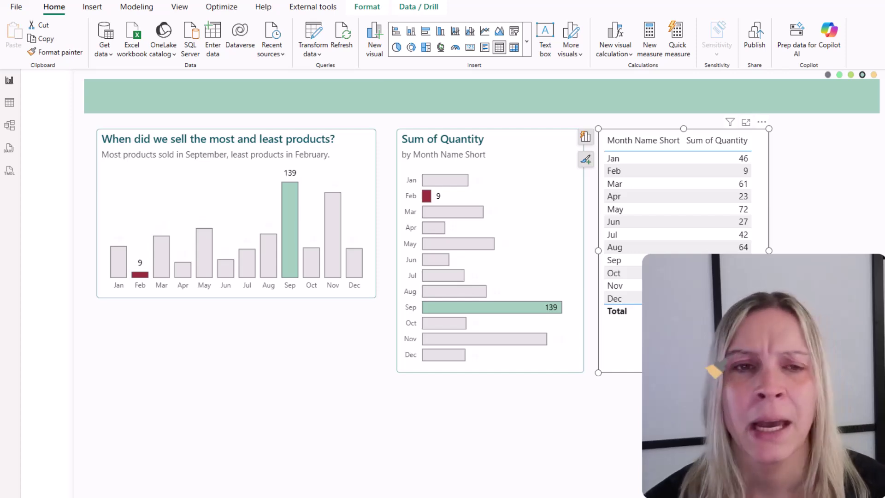
left_click(624, 428)
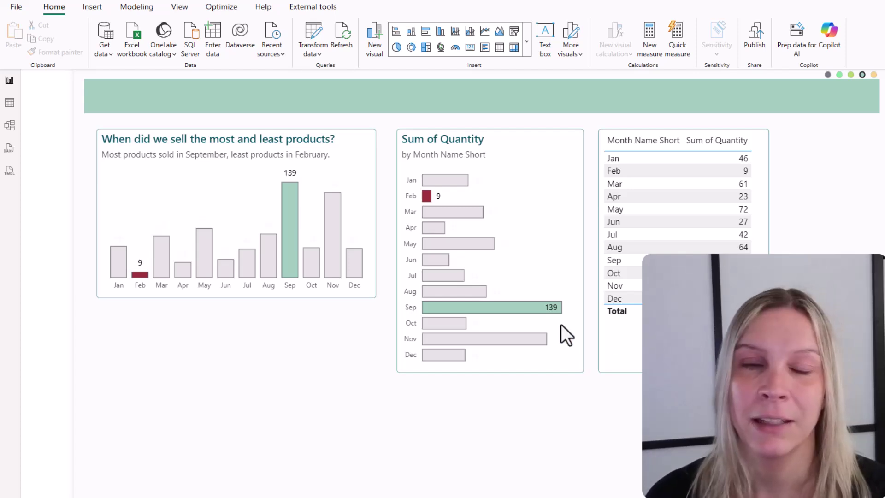
left_click(335, 293)
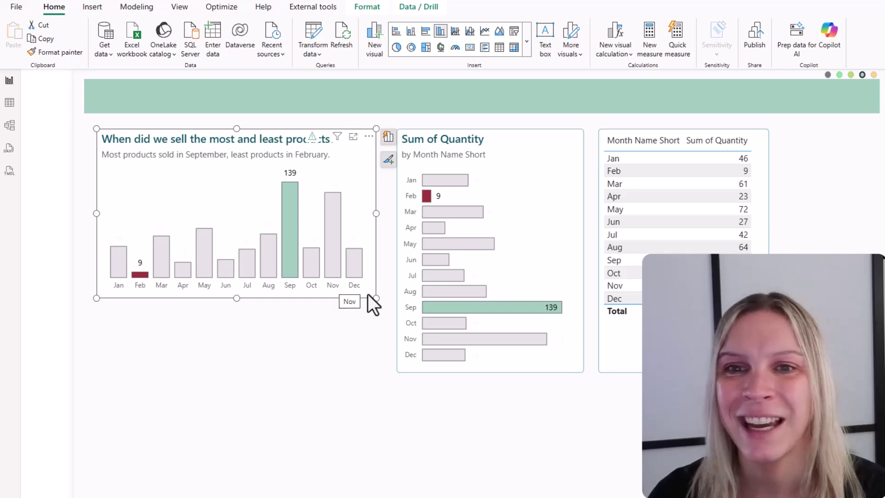
left_click(612, 353)
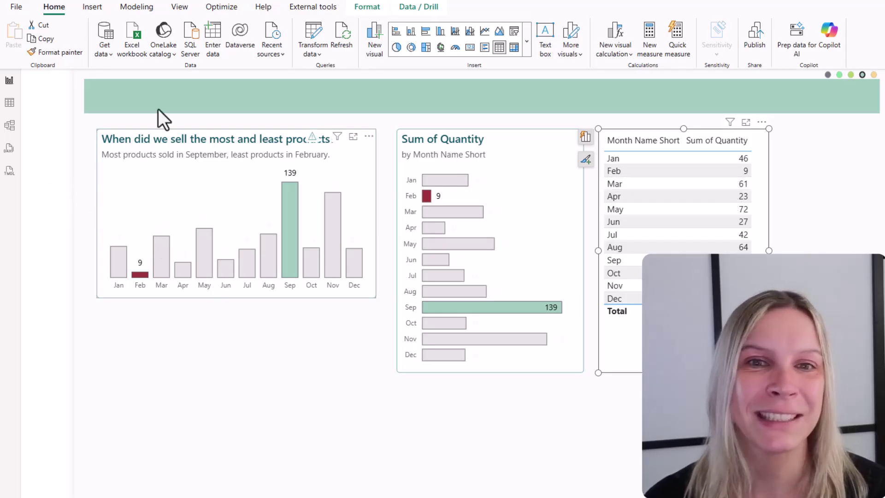
left_click(49, 157)
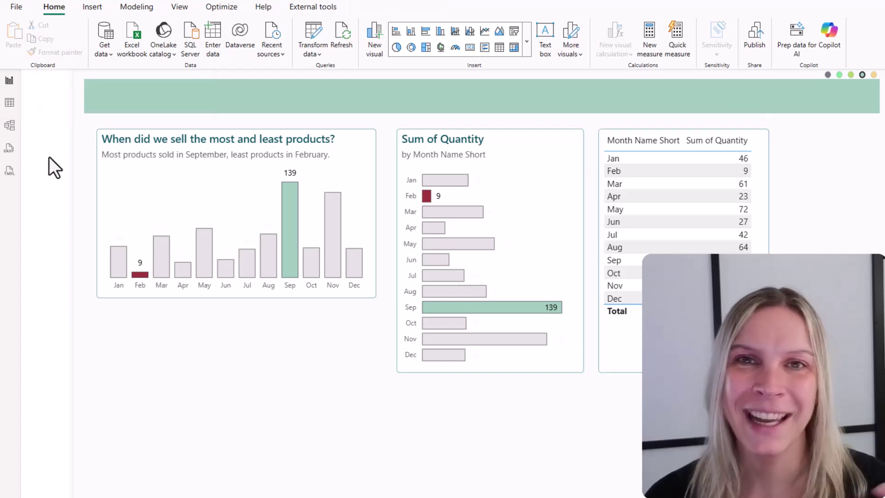